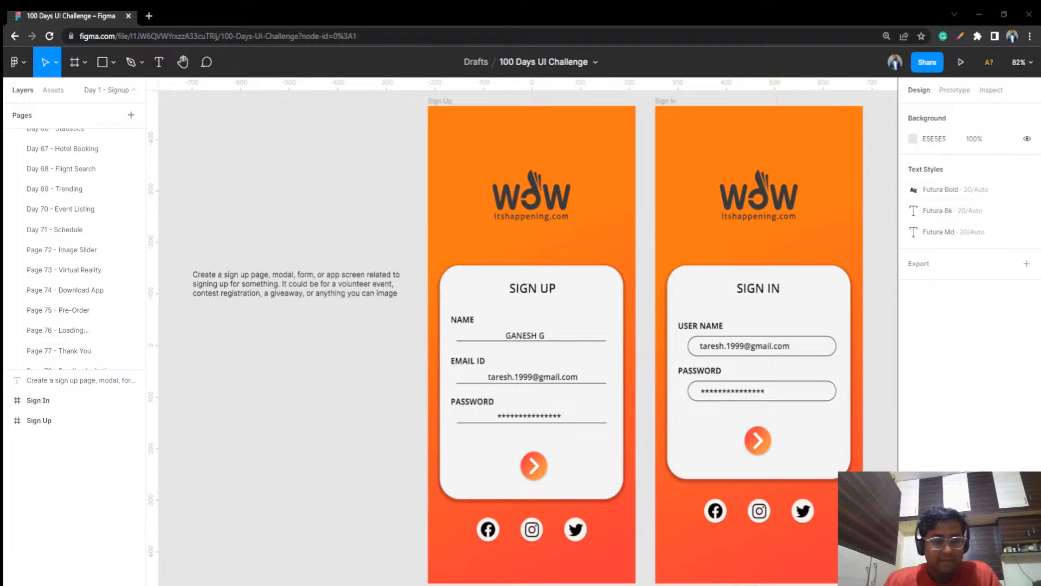
# Look through the file's page list and open the Day 55 - Icon Set page
pyautogui.scroll(-5, 93, 320)
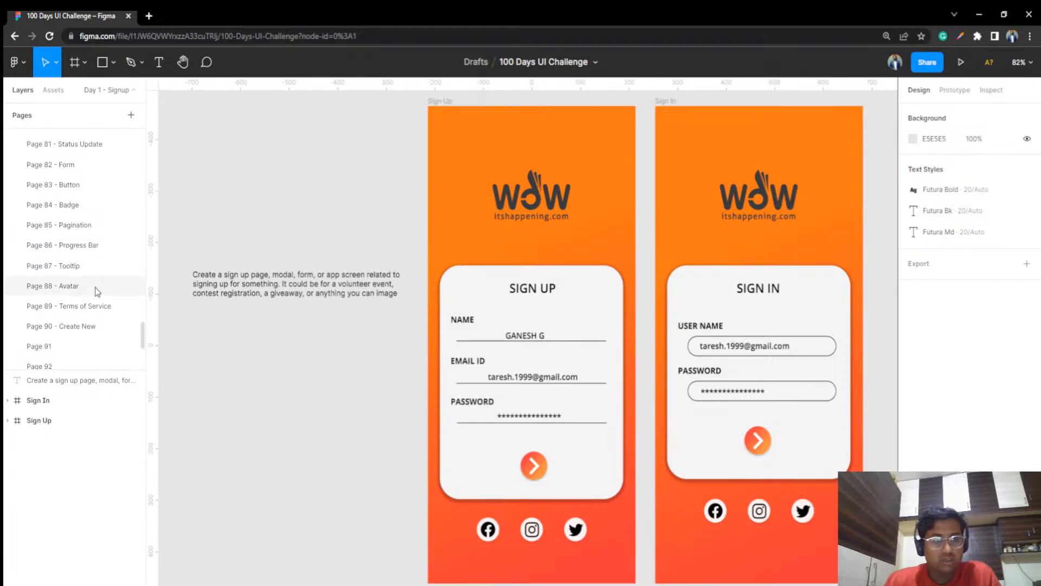
pyautogui.scroll(6, 96, 292)
pyautogui.click(92, 291)
pyautogui.scroll(2, 92, 290)
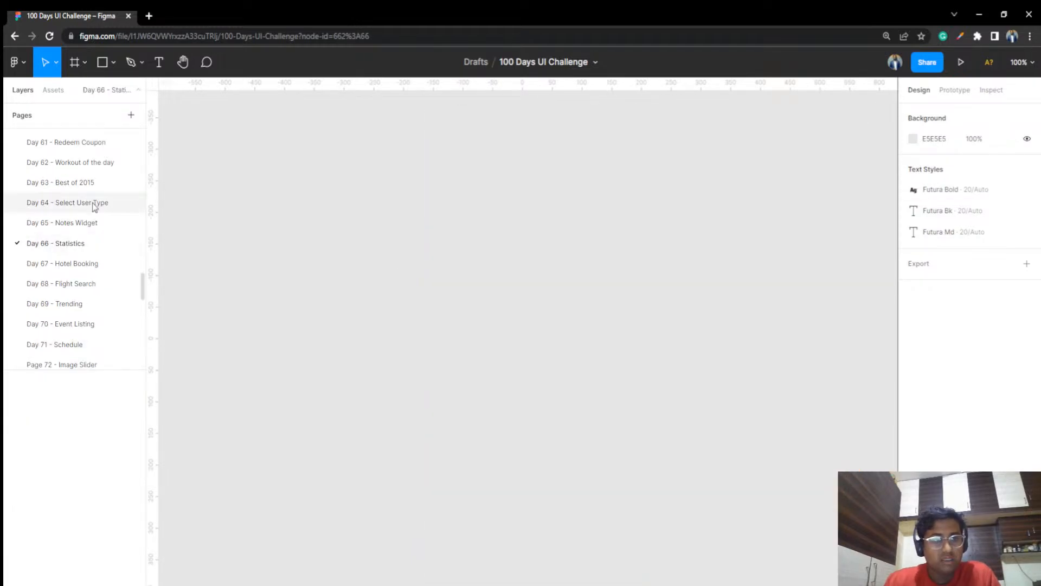
pyautogui.click(89, 164)
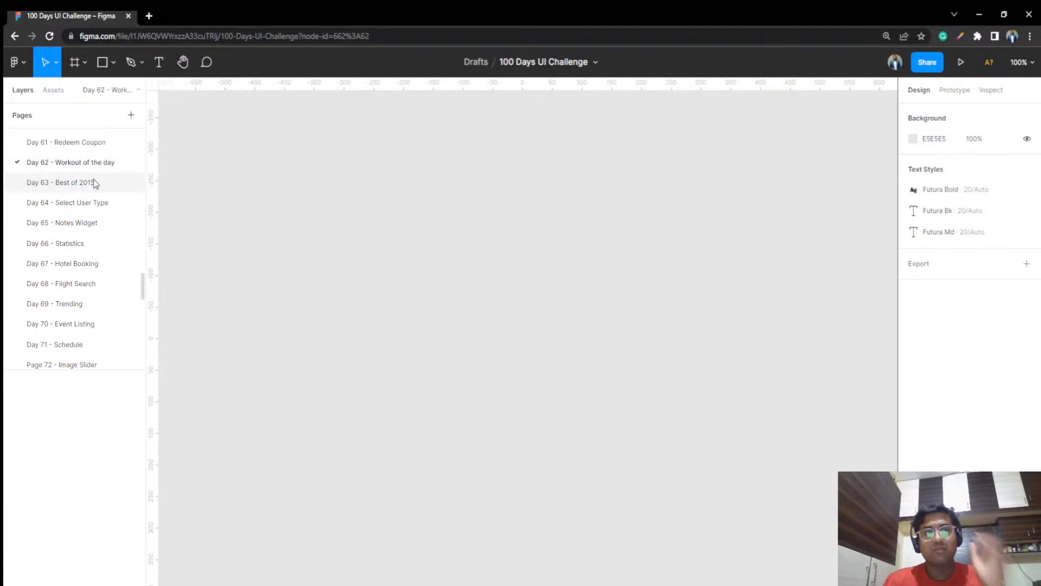
pyautogui.scroll(3, 95, 177)
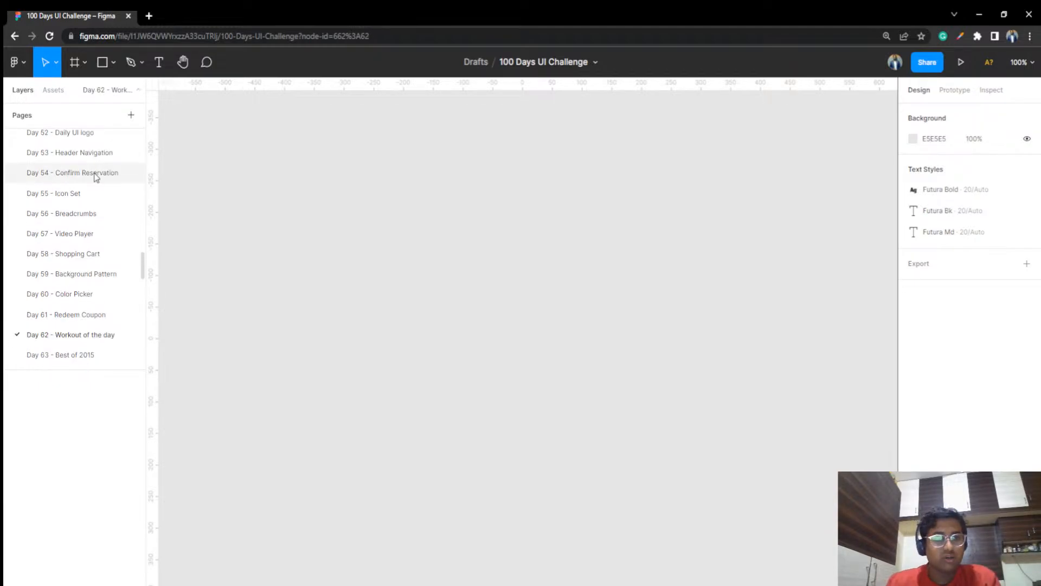
pyautogui.click(95, 177)
pyautogui.click(93, 152)
pyautogui.click(95, 171)
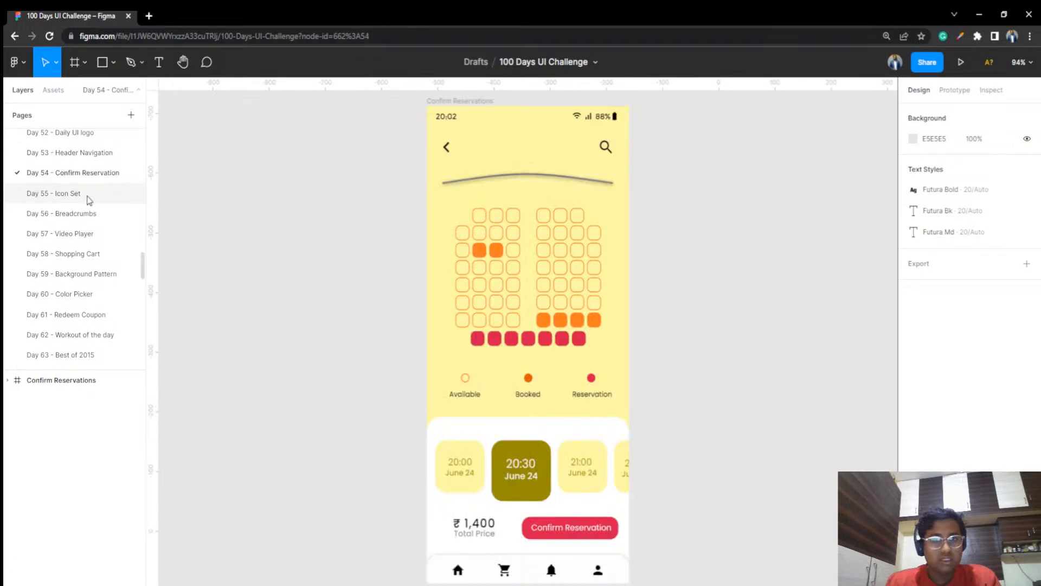
pyautogui.click(88, 195)
# Create a frame from the iPad Pro 11" tablet preset and switch it to landscape orientation
pyautogui.click(114, 64)
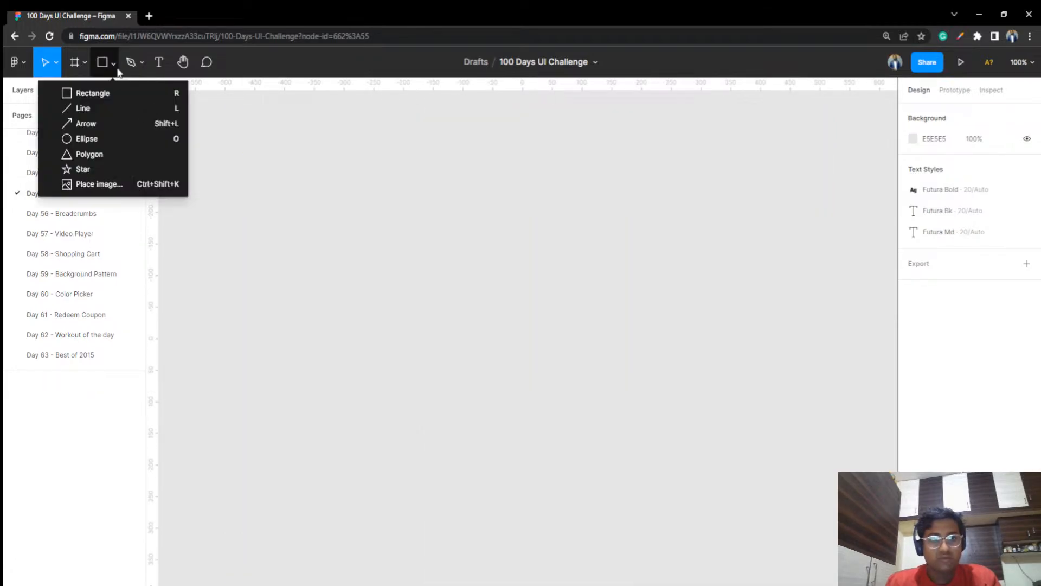
pyautogui.click(84, 63)
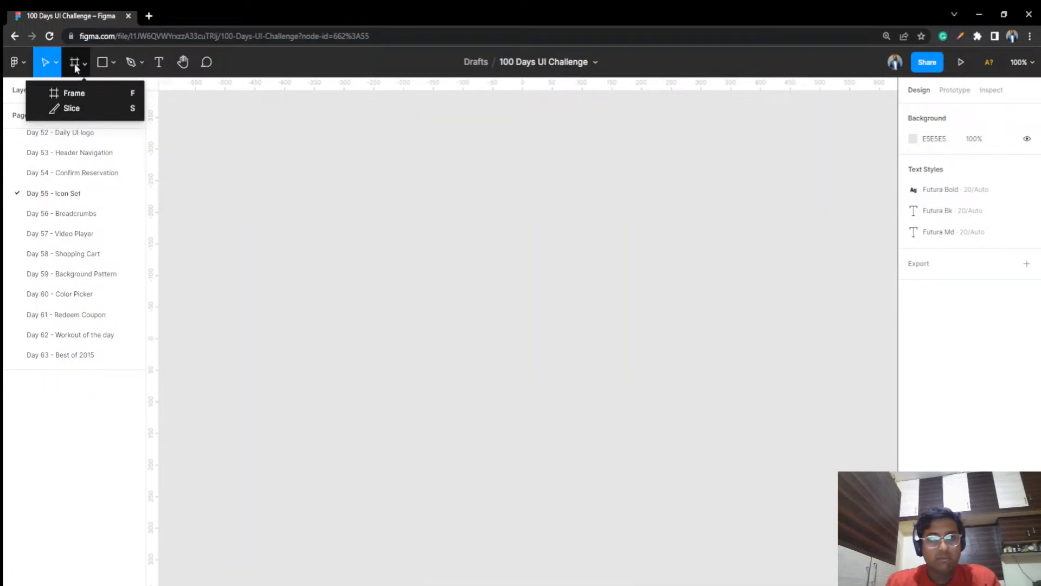
pyautogui.click(75, 93)
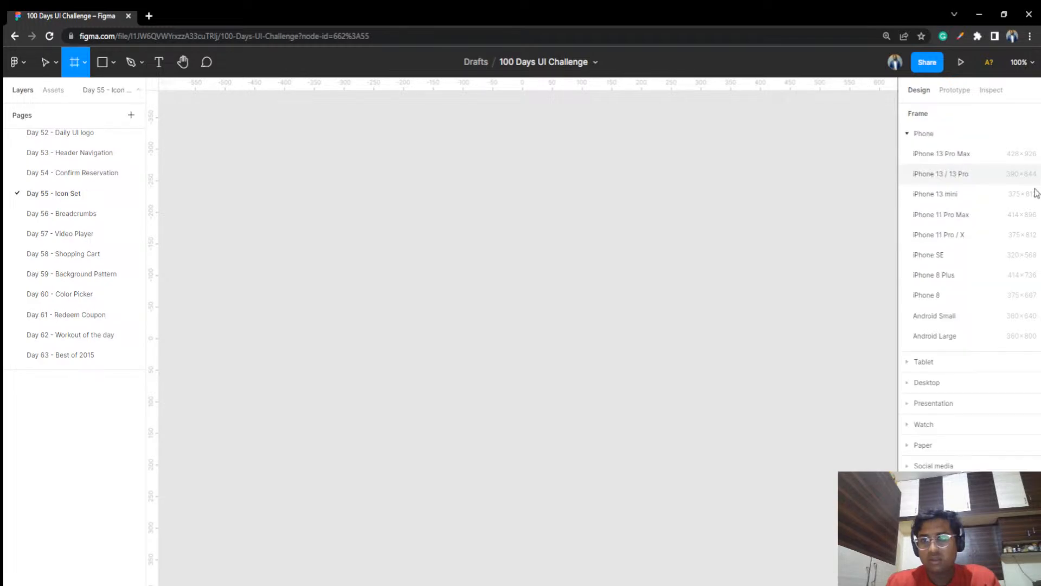
pyautogui.click(907, 363)
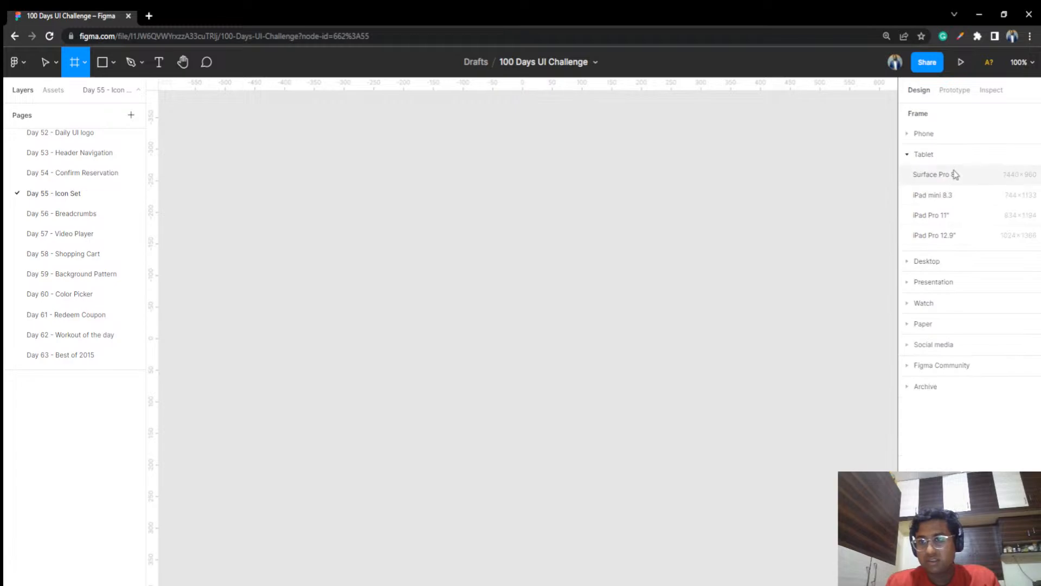
pyautogui.click(955, 222)
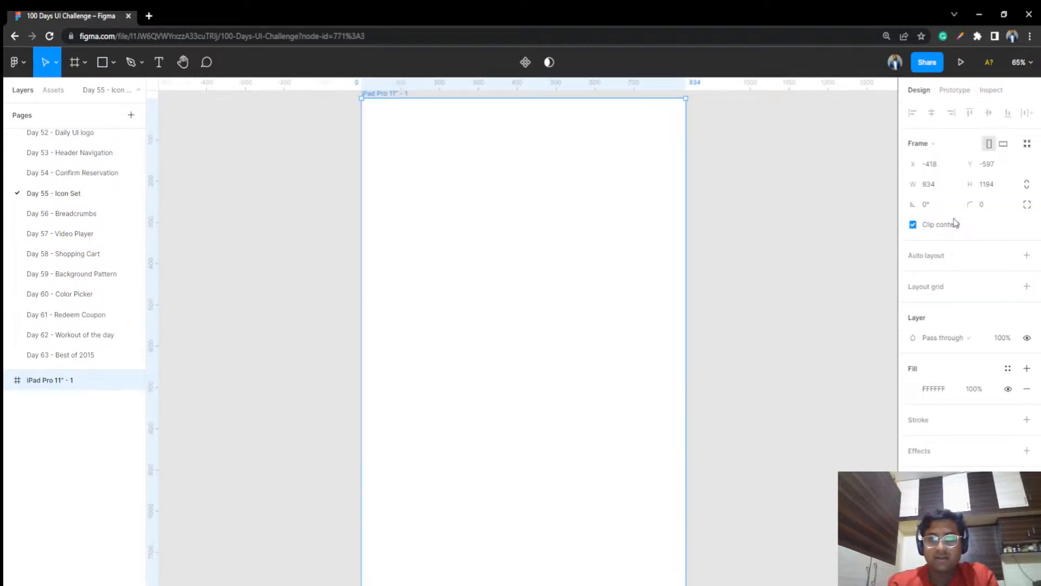
pyautogui.click(1004, 144)
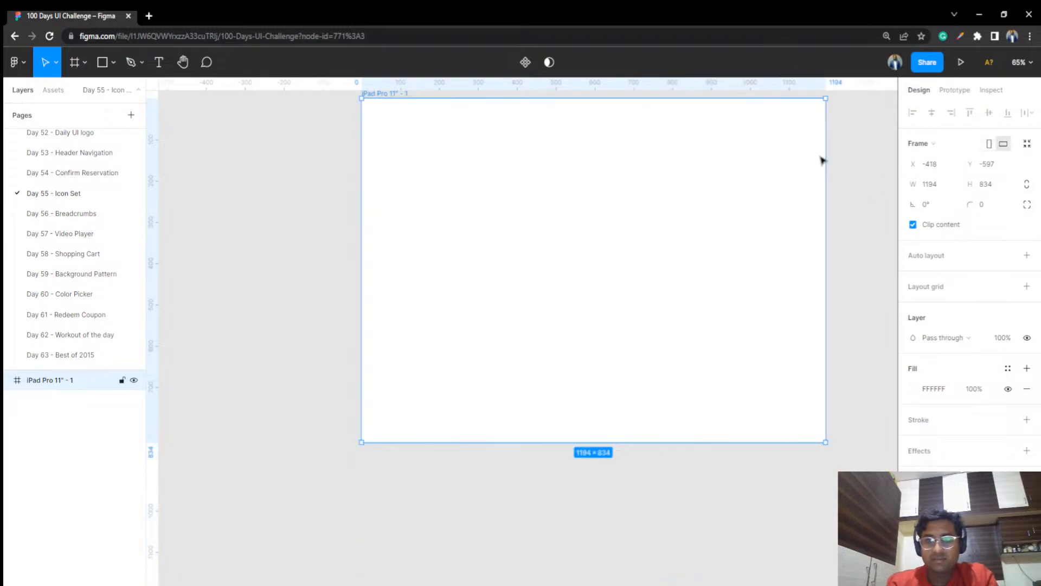
pyautogui.click(812, 156)
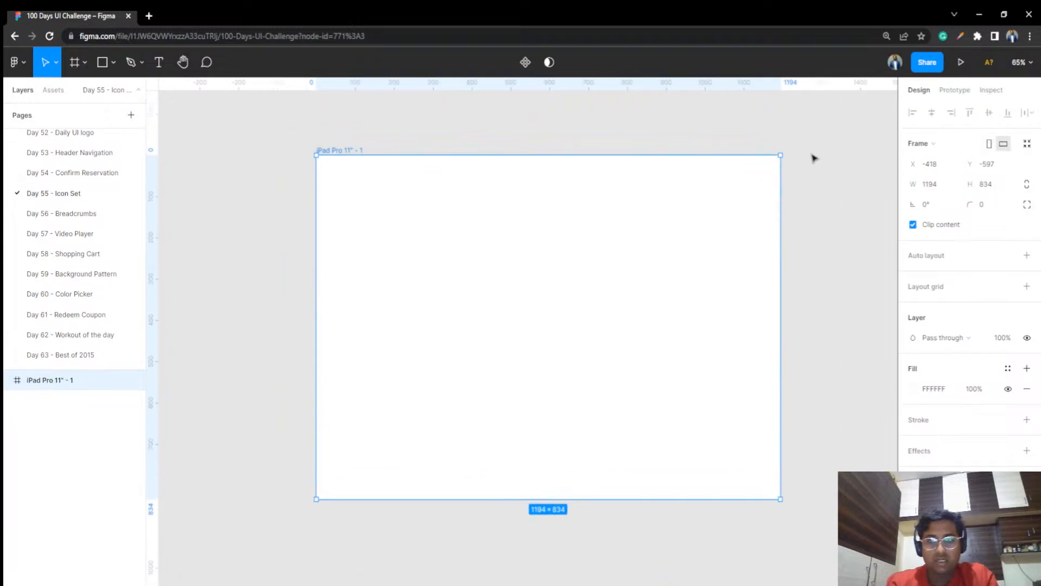
# Change the fill of the iPad Pro 11" frame to solid black
pyautogui.click(103, 63)
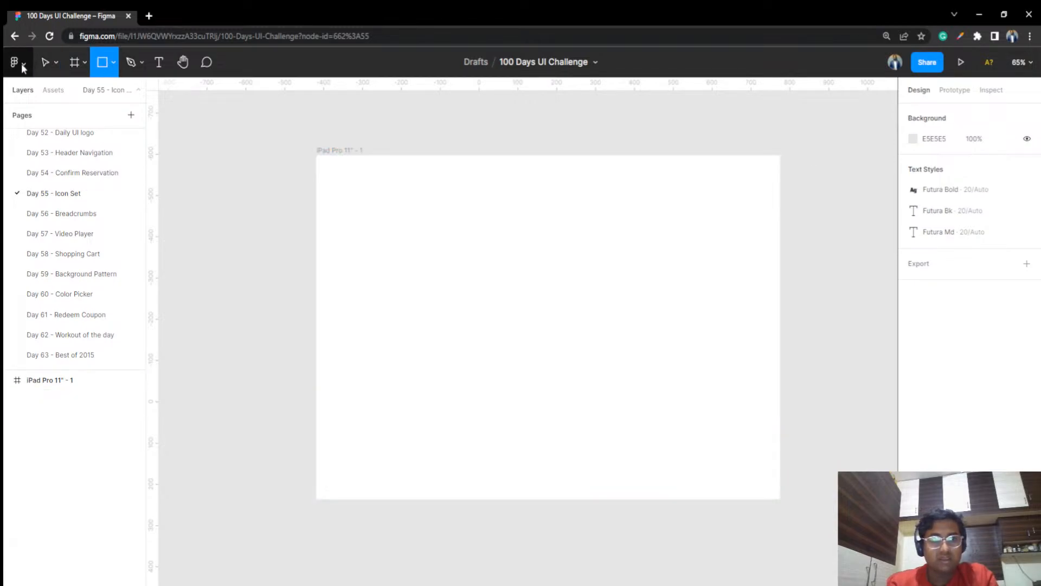
pyautogui.click(45, 62)
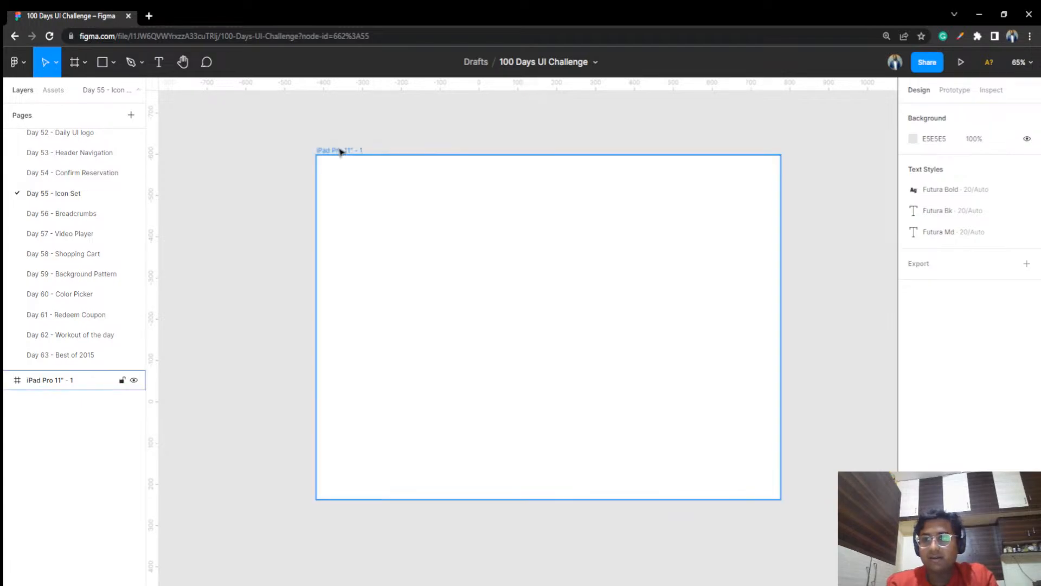
pyautogui.click(341, 152)
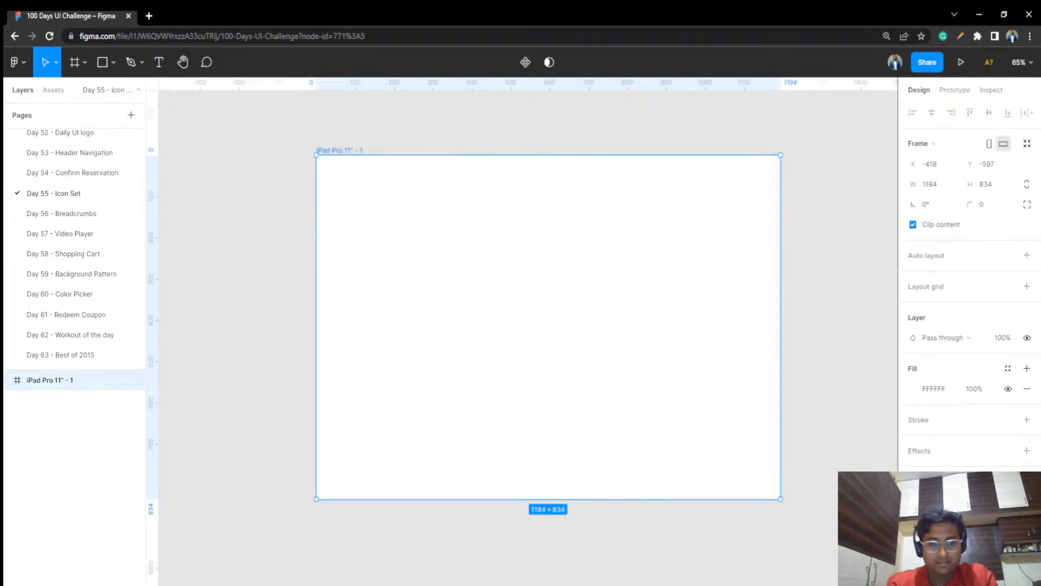
pyautogui.click(913, 388)
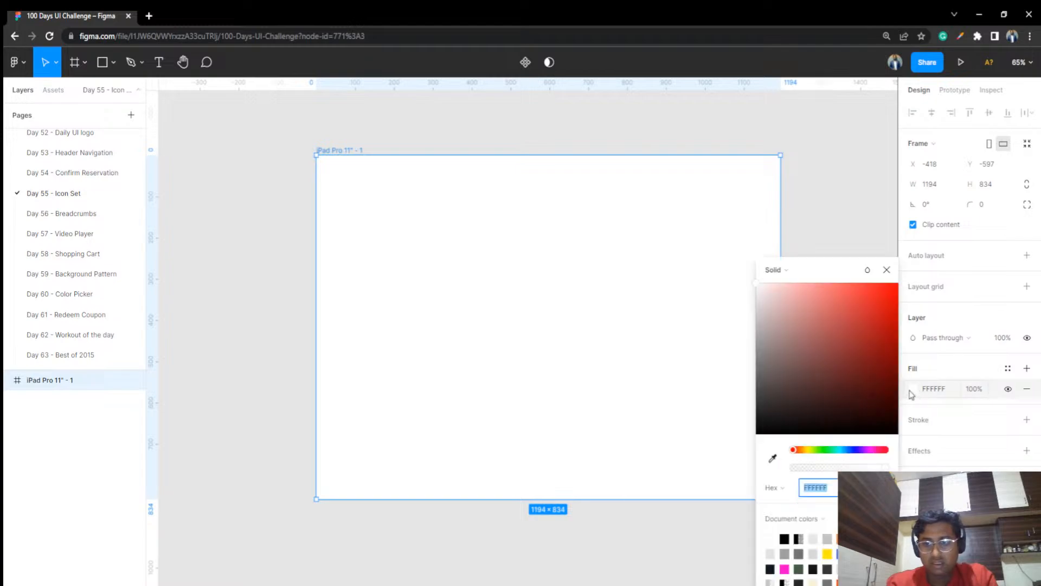
pyautogui.click(789, 336)
pyautogui.moveTo(730, 454); pyautogui.dragTo(727, 481)
pyautogui.click(790, 150)
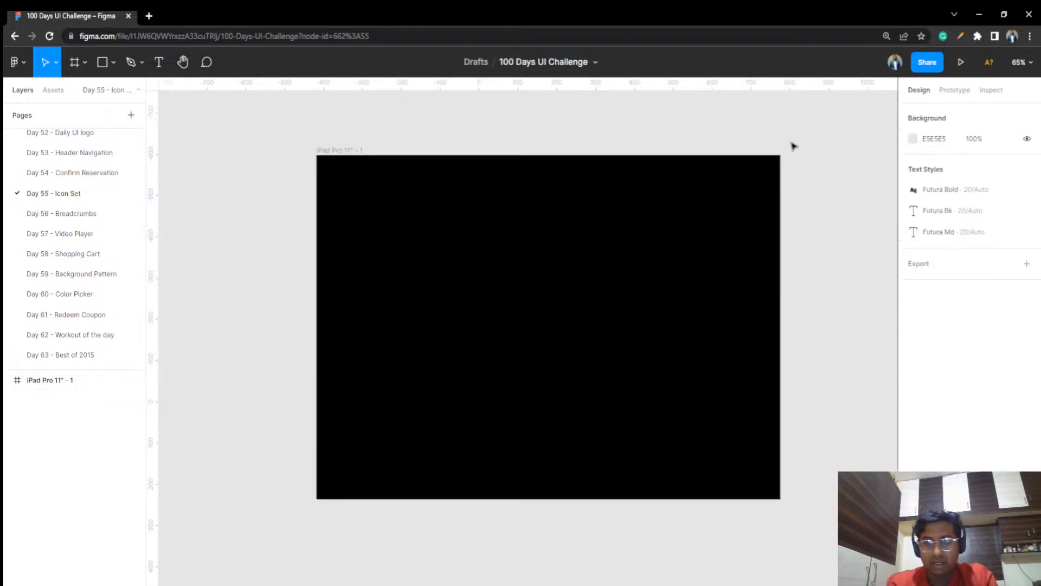
# Draw a rectangle of about 1102 × 722 inside the black frame and center it there
pyautogui.click(102, 62)
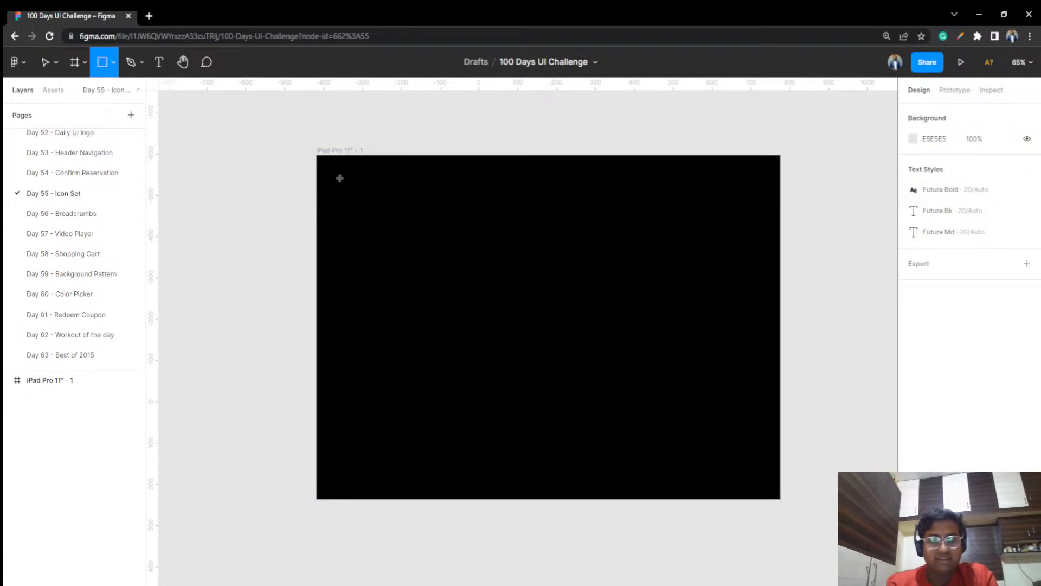
pyautogui.moveTo(337, 179); pyautogui.dragTo(766, 479)
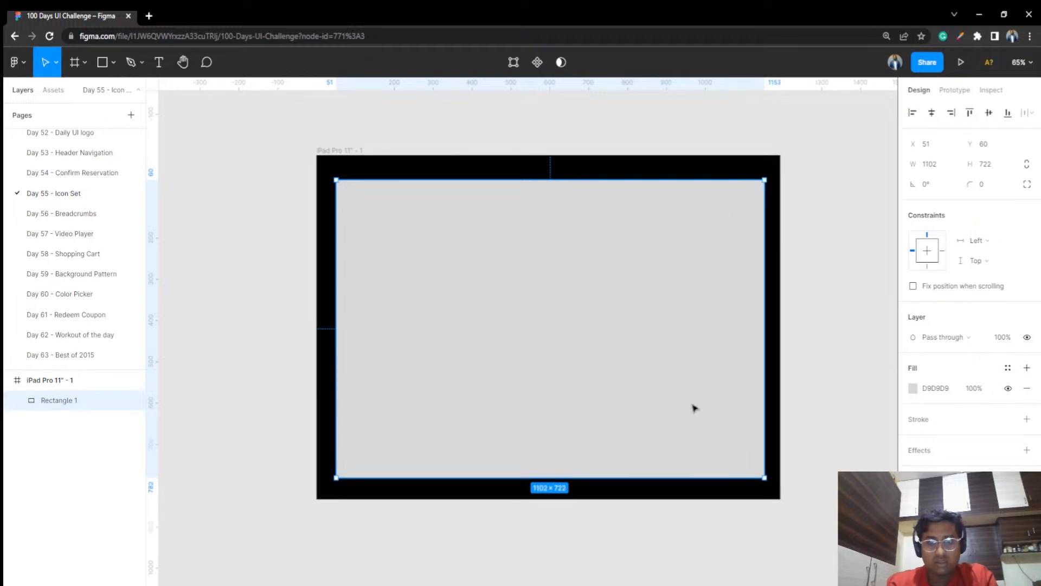
pyautogui.moveTo(695, 408); pyautogui.dragTo(694, 406)
# Set the rectangle's corner radius to 20
pyautogui.click(997, 185)
pyautogui.write('2')
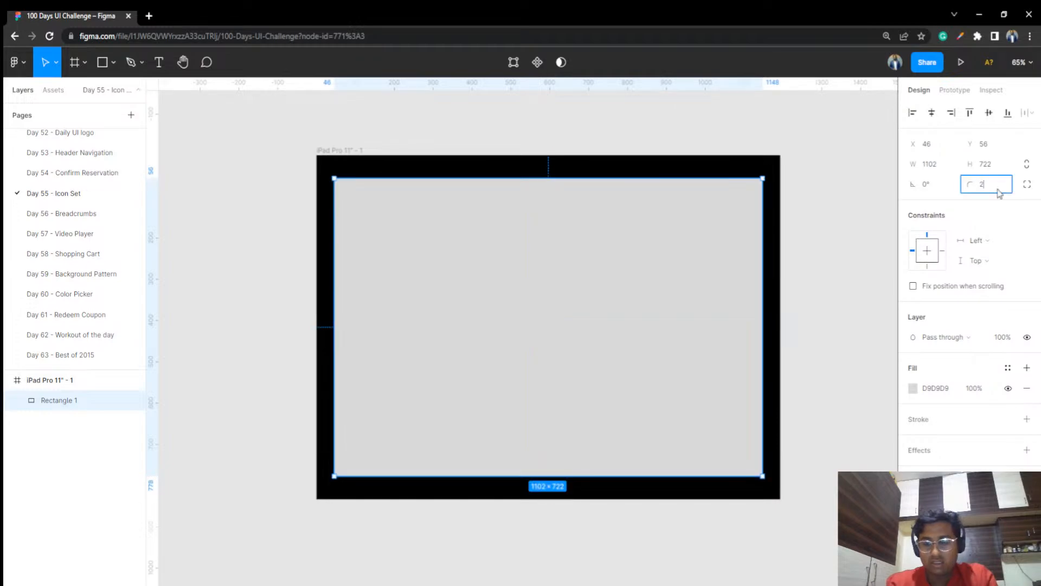
pyautogui.write('0')
pyautogui.press('Return')
pyautogui.click(807, 164)
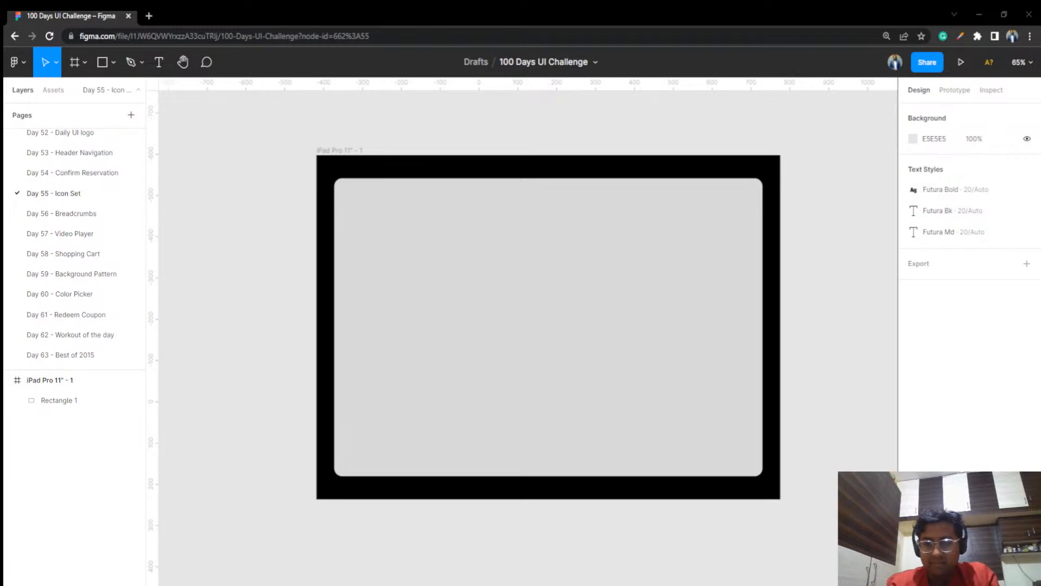
# Set the rounded rectangle's fill color to C4C4C4
pyautogui.click(482, 280)
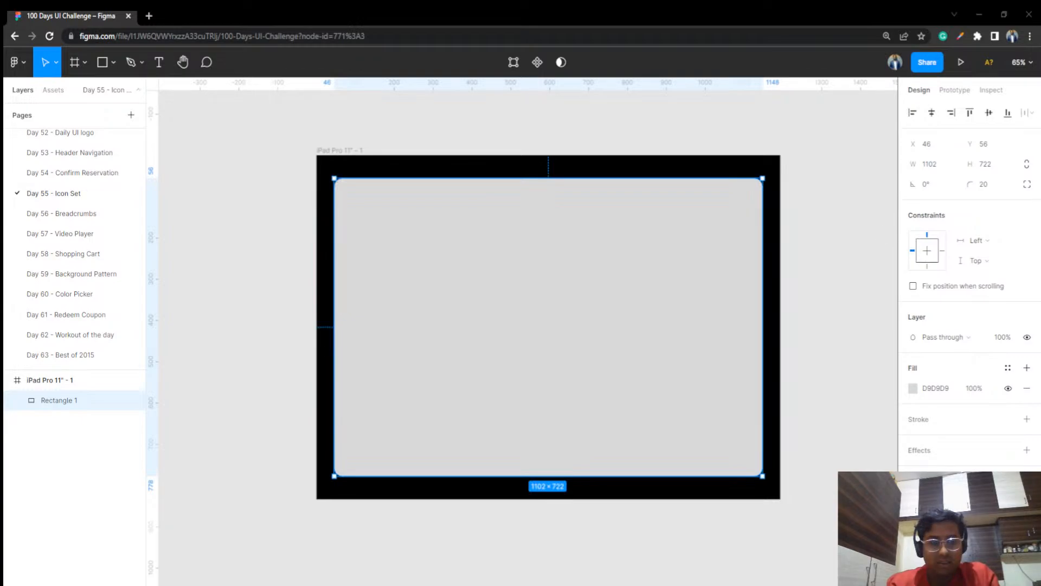
pyautogui.click(223, 259)
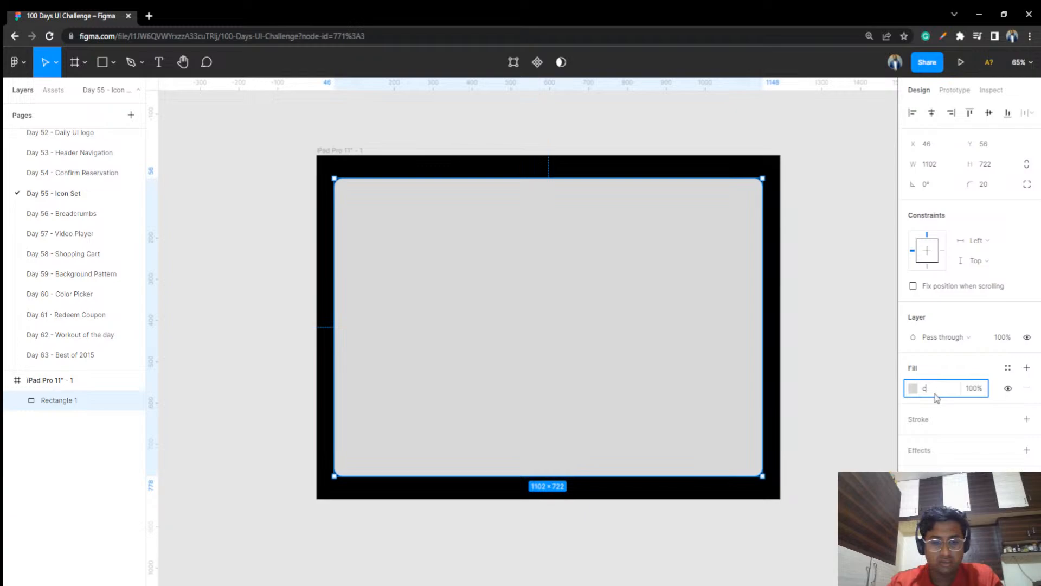
pyautogui.write('4c4c')
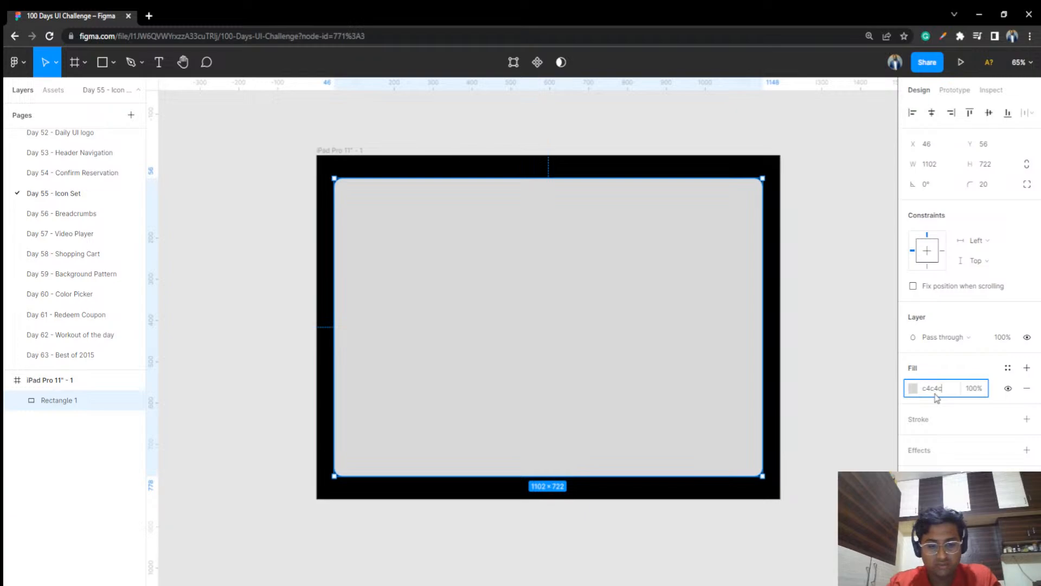
pyautogui.write('4')
pyautogui.press('Return')
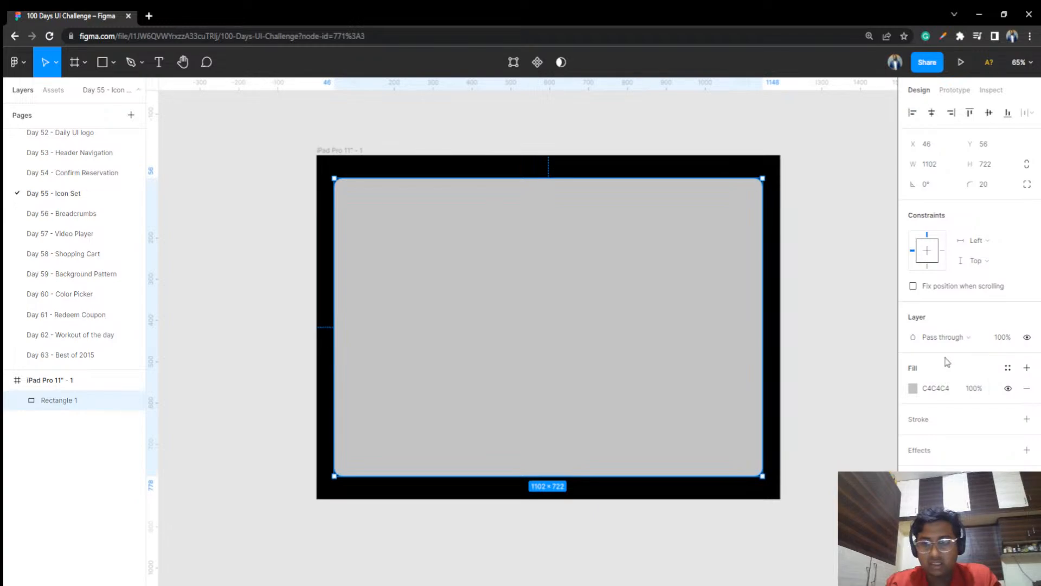
# Give the rectangle a translucent linear gradient starting from FFFFFF, running diagonally from beyond its upper-left corner to its lower-right corner
pyautogui.click(913, 387)
pyautogui.click(787, 269)
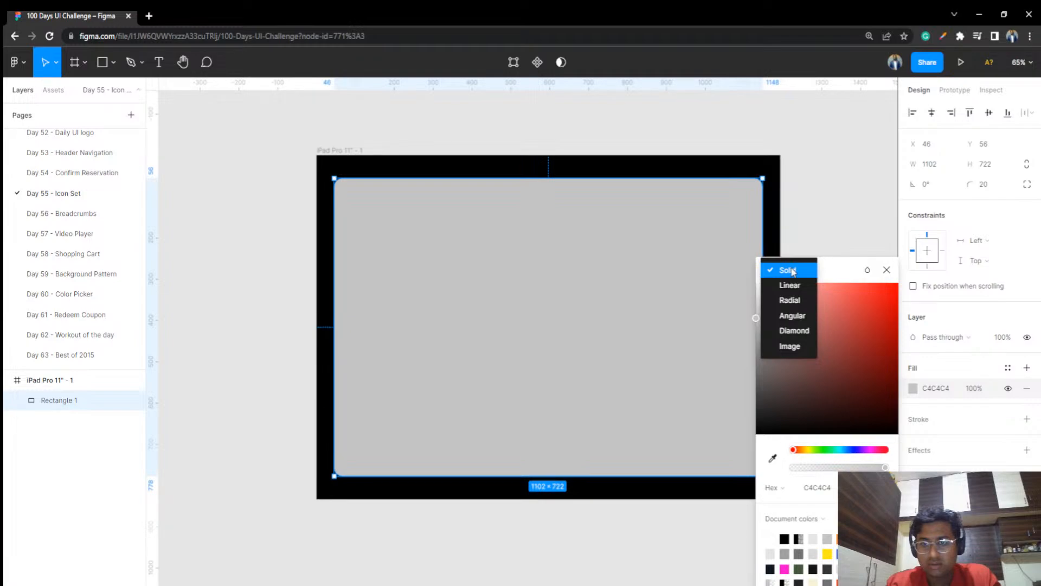
pyautogui.click(790, 284)
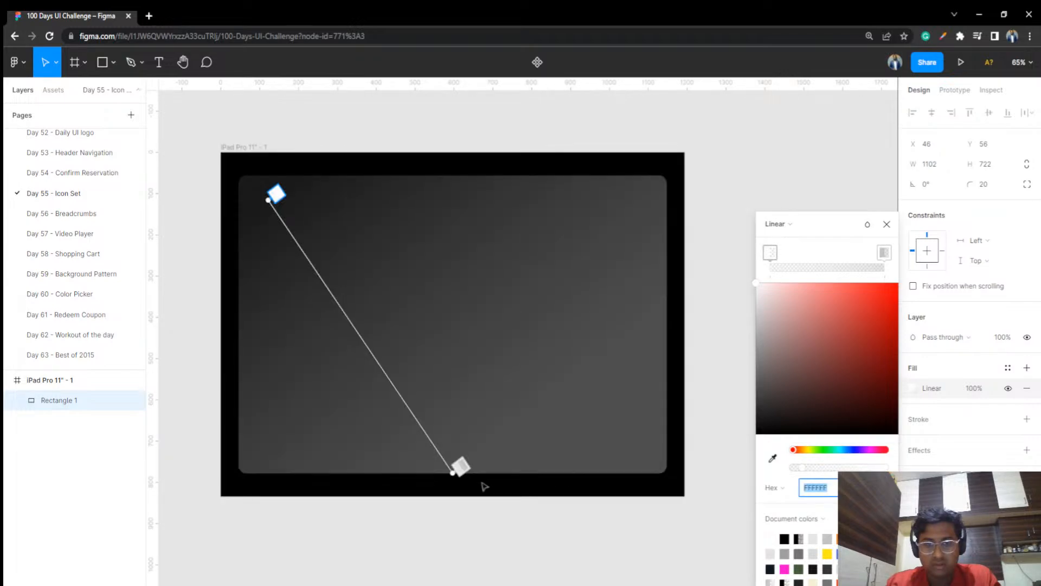
pyautogui.moveTo(461, 466); pyautogui.dragTo(684, 473)
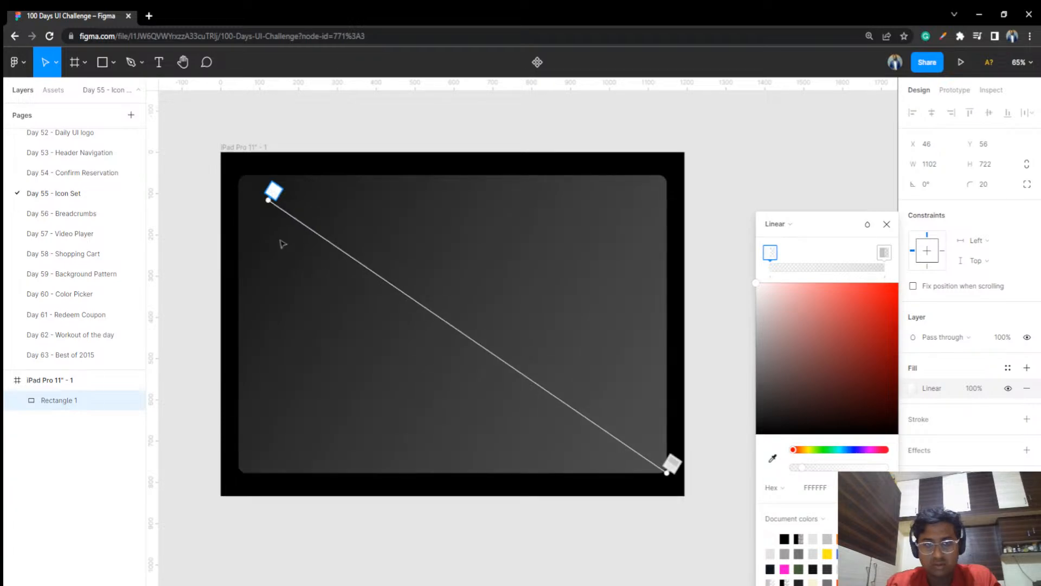
pyautogui.moveTo(274, 190); pyautogui.dragTo(222, 154)
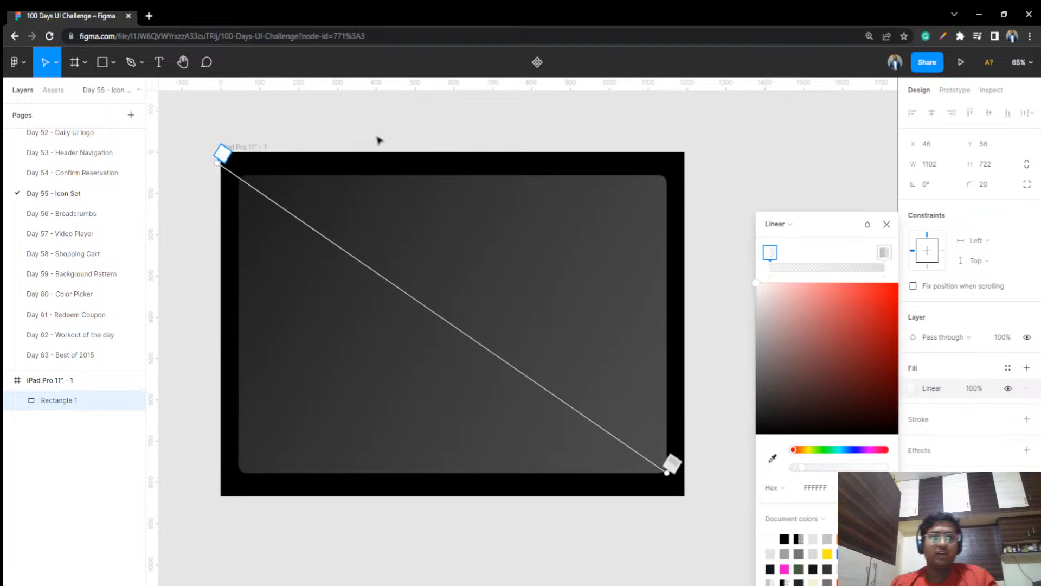
pyautogui.press('Escape')
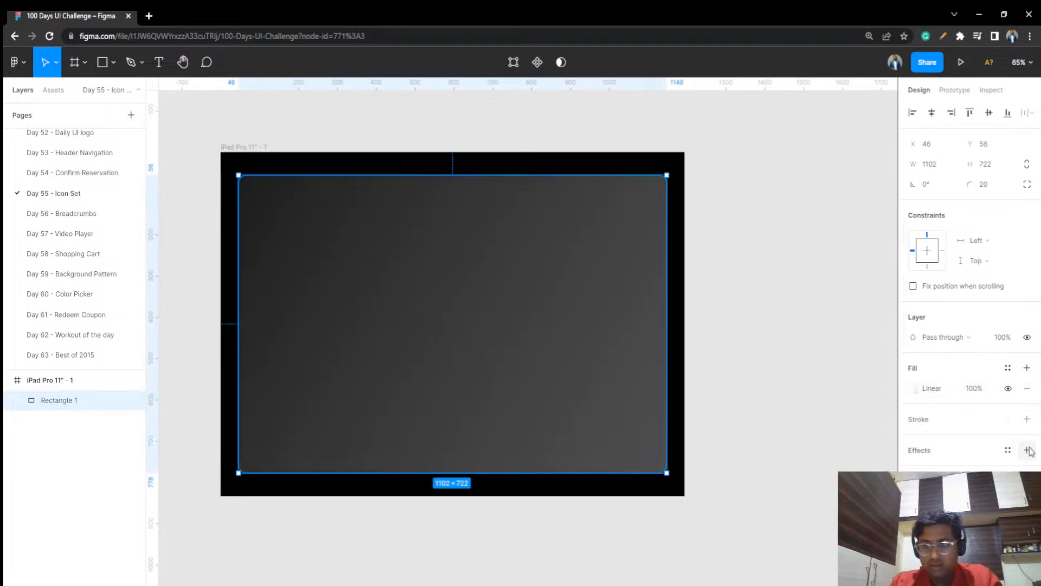
# Add an effect to the gradient rectangle and change its type from drop shadow to background blur
pyautogui.click(1029, 450)
pyautogui.click(971, 470)
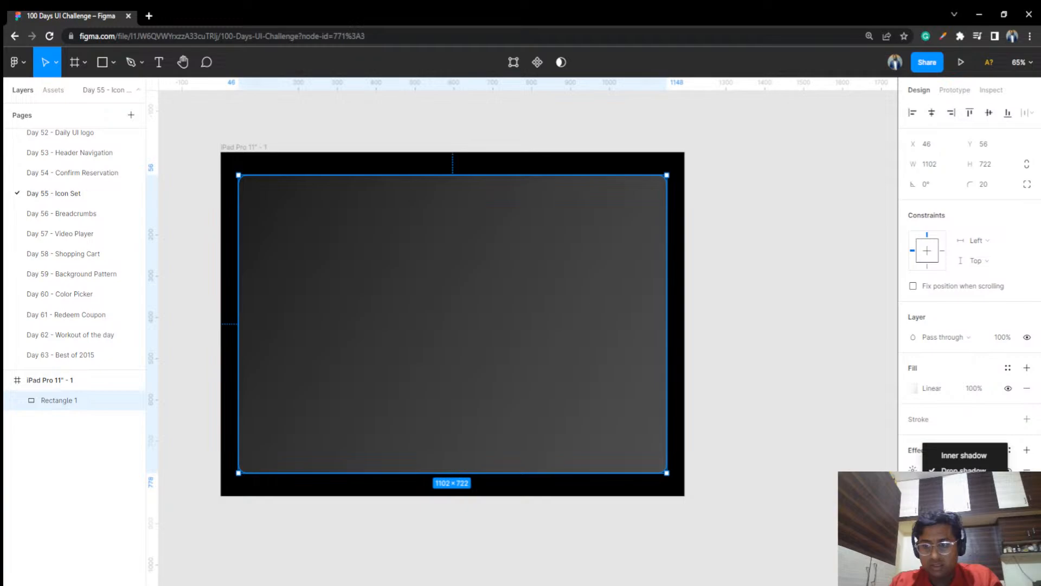
pyautogui.click(967, 500)
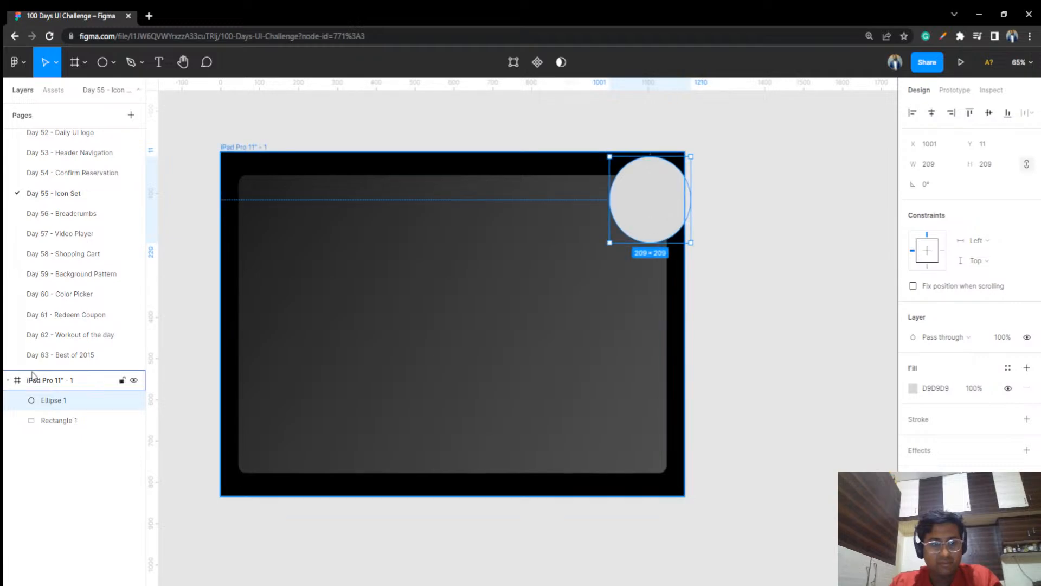
# Move the circle at the frame's upper-right corner below the rectangle in the layer order
pyautogui.moveTo(44, 400); pyautogui.dragTo(52, 427)
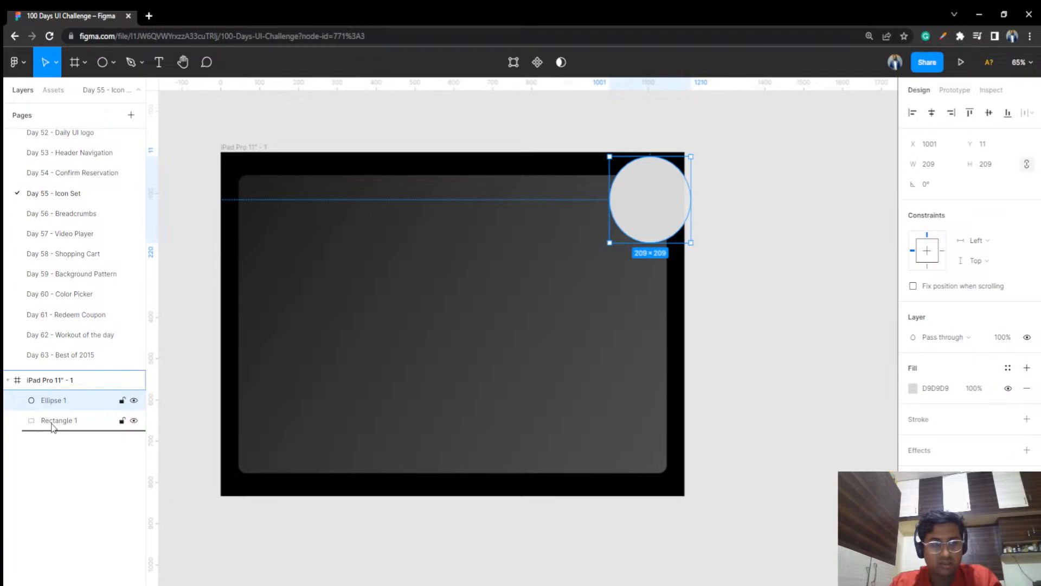
pyautogui.moveTo(53, 427); pyautogui.dragTo(52, 428)
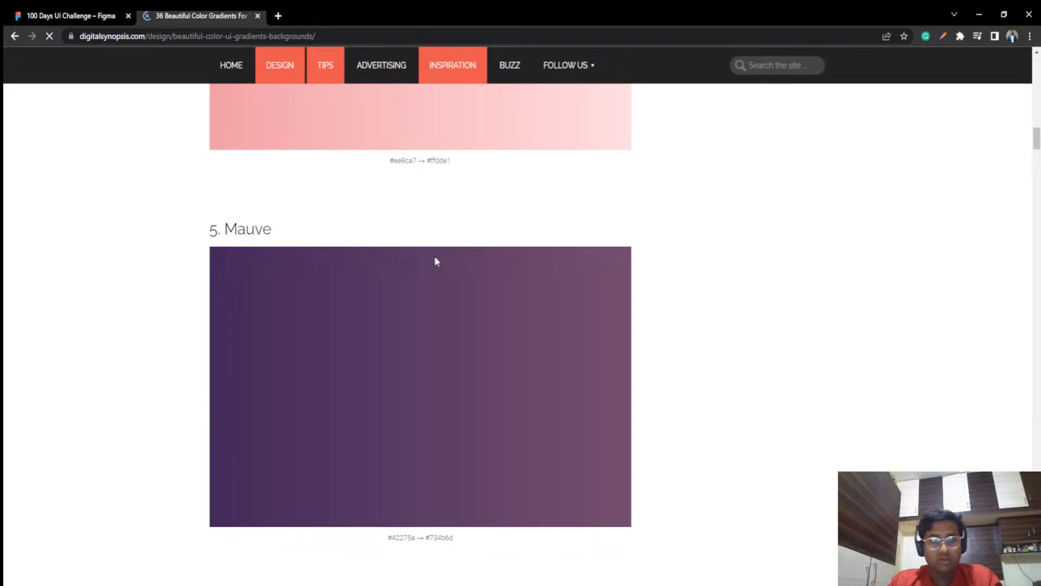
# Look through the UI gradient backgrounds article for color combinations, and return to the 100 Days UI Challenge file in Figma
pyautogui.scroll(-20, 434, 255)
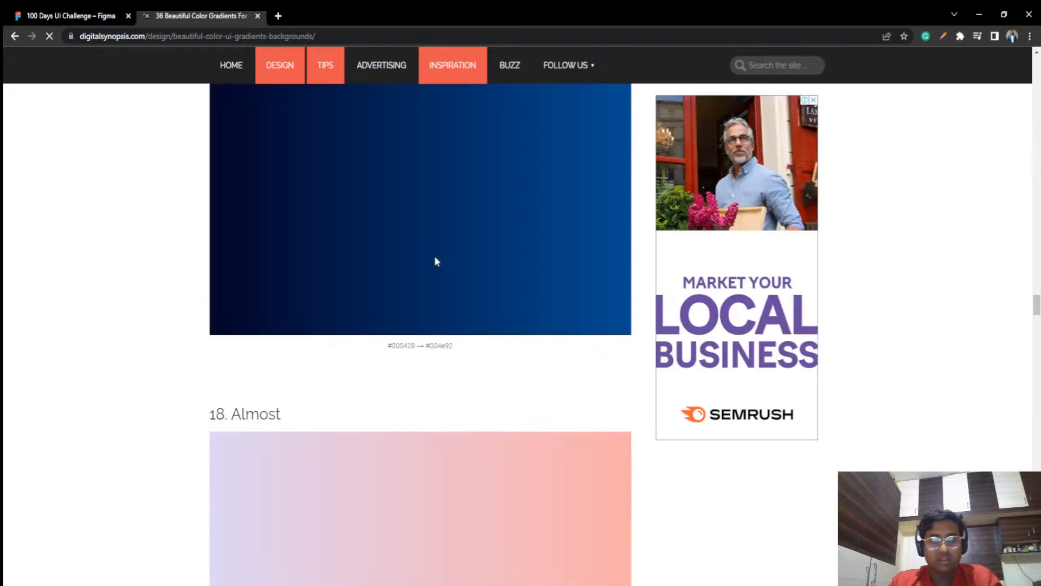
pyautogui.scroll(-15, 435, 258)
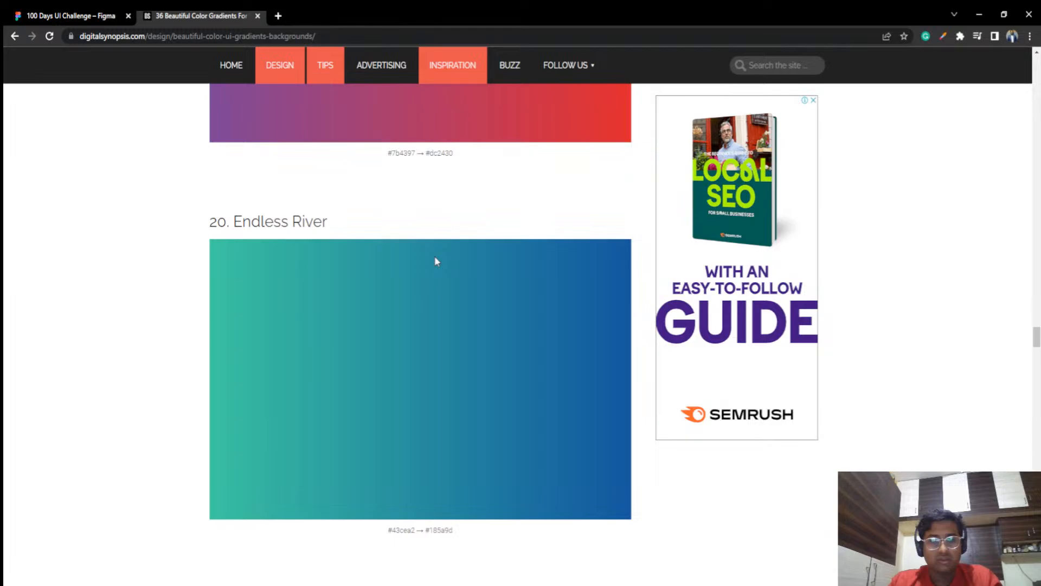
pyautogui.hotkey('ctrl', 'shift', 'Tab')
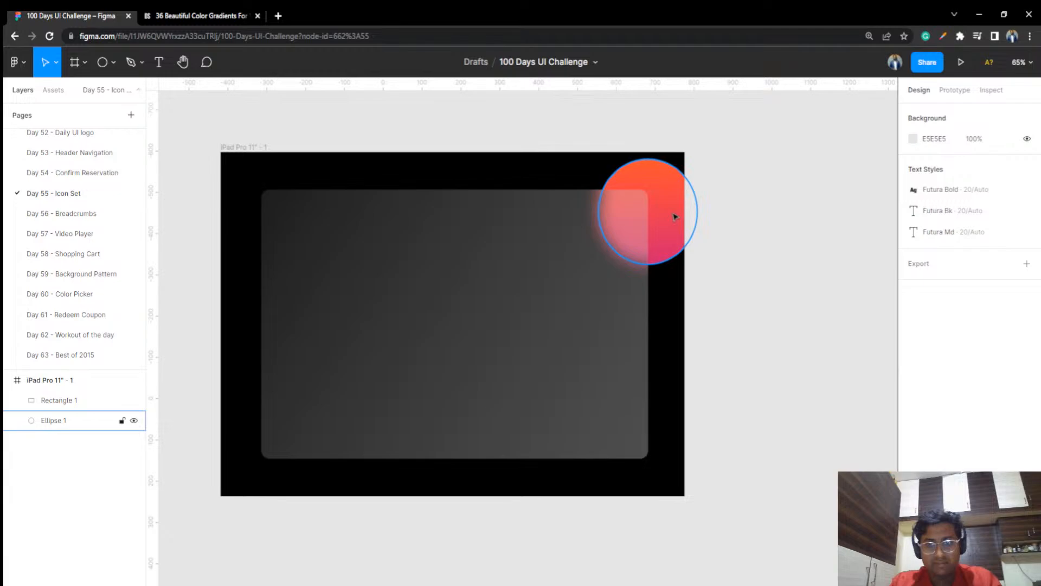
# Move the gradient circle to X 951, Y 0 at the frame's upper-right corner, and paste a copy near the panel's lower edge
pyautogui.moveTo(676, 217); pyautogui.dragTo(667, 210)
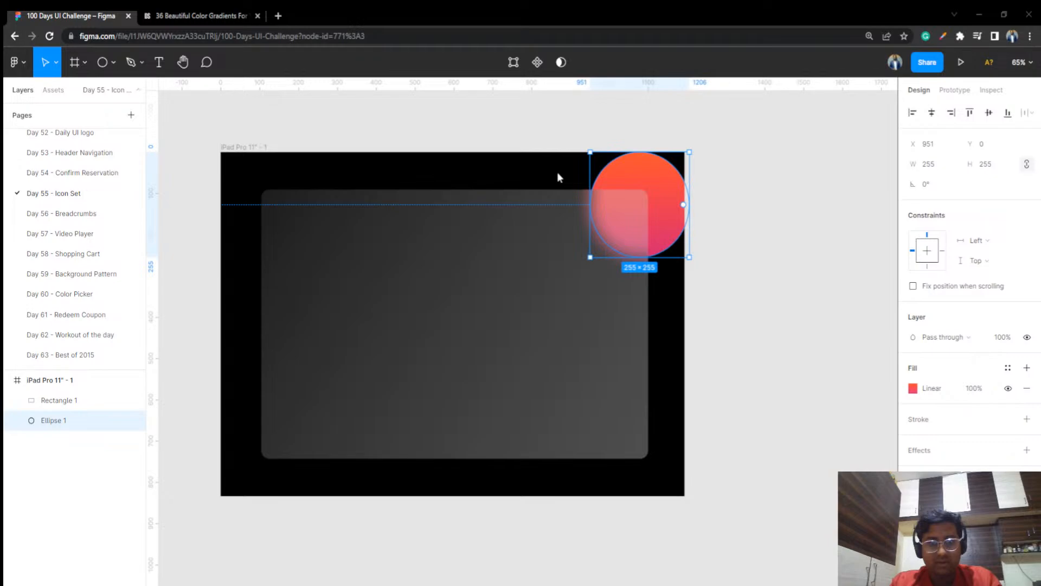
pyautogui.hotkey('ctrl', 'v')
pyautogui.moveTo(649, 217); pyautogui.dragTo(620, 458)
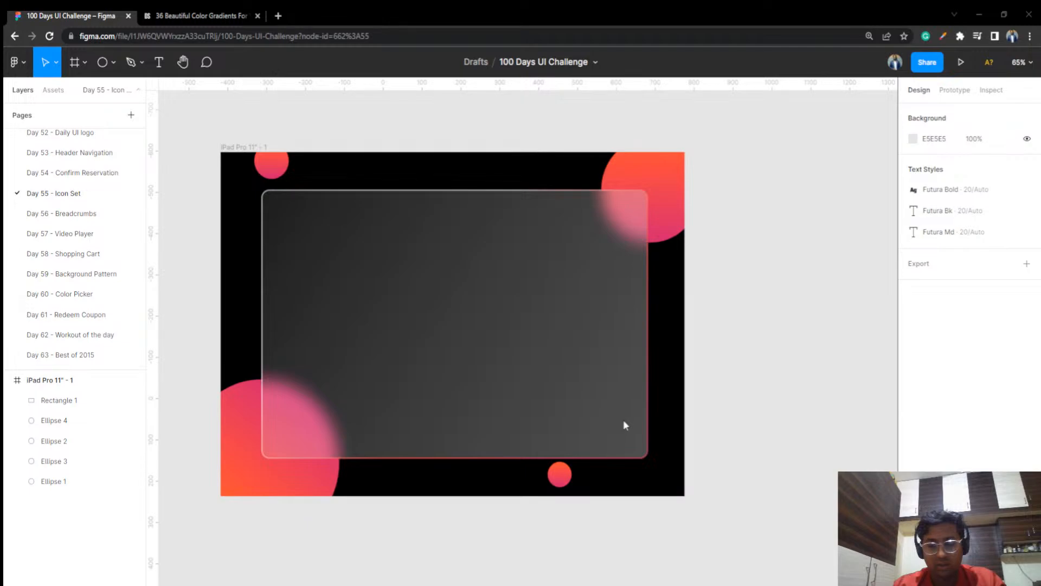
pyautogui.click(624, 422)
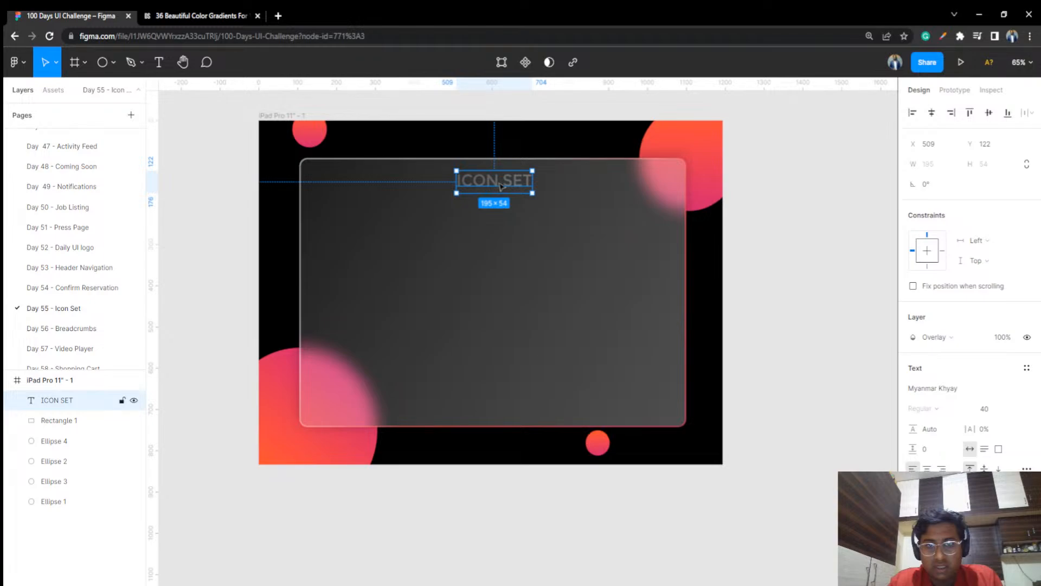
# Position the ICON SET title centered near the panel's upper edge, and send the noise image rectangle backward behind the title
pyautogui.moveTo(500, 186); pyautogui.dragTo(498, 185)
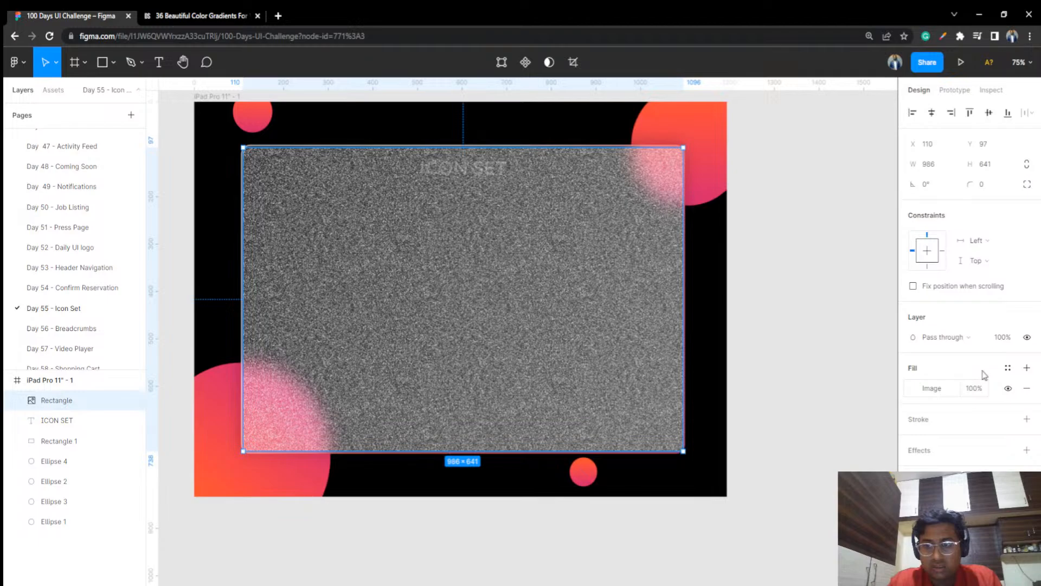
pyautogui.hotkey('ctrl', '[')
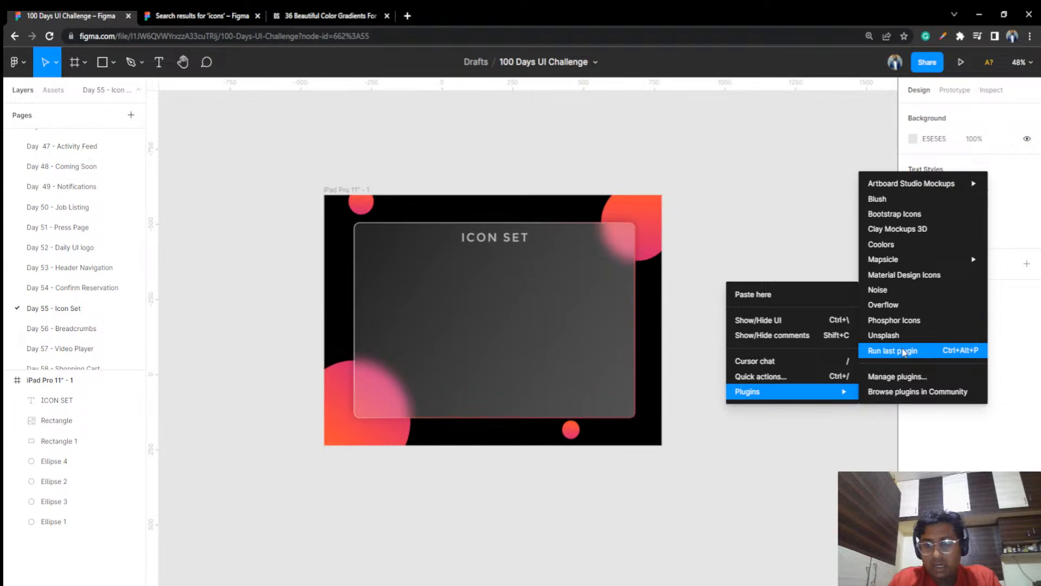
# Run the Phosphor Icons plugin again and browse its Regular icons for the set
pyautogui.click(904, 351)
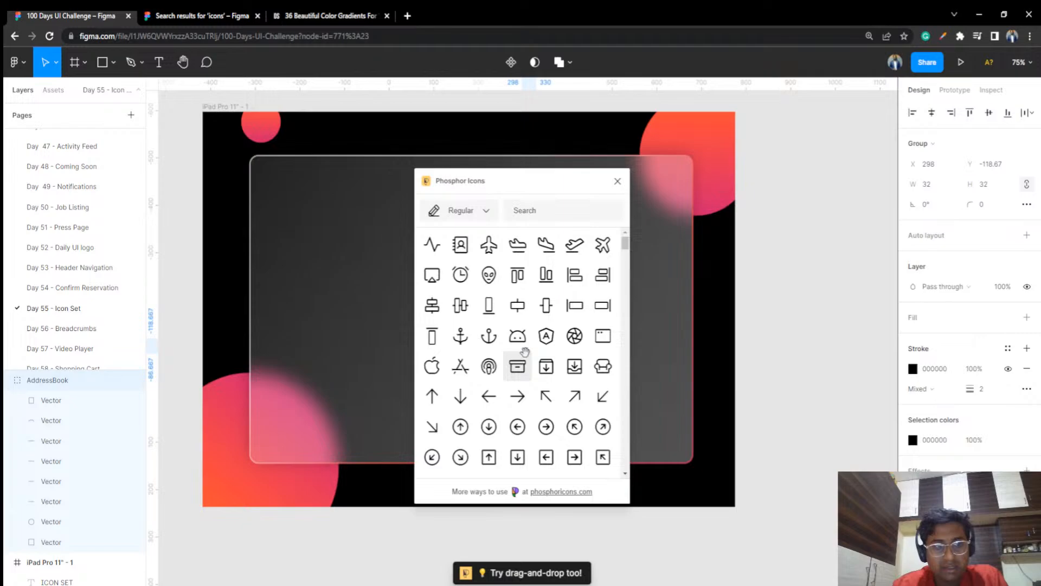
pyautogui.scroll(-10, 510, 358)
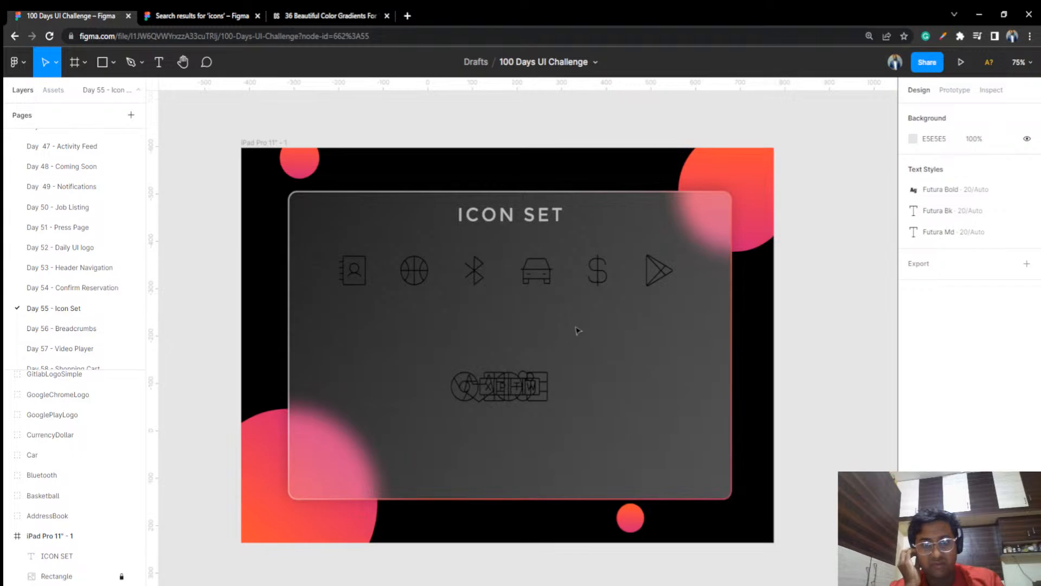
# Move the PowerPoint logo into the second icon row under the car icon, and add the Behance logo from Phosphor Icons
pyautogui.moveTo(529, 386); pyautogui.dragTo(530, 336)
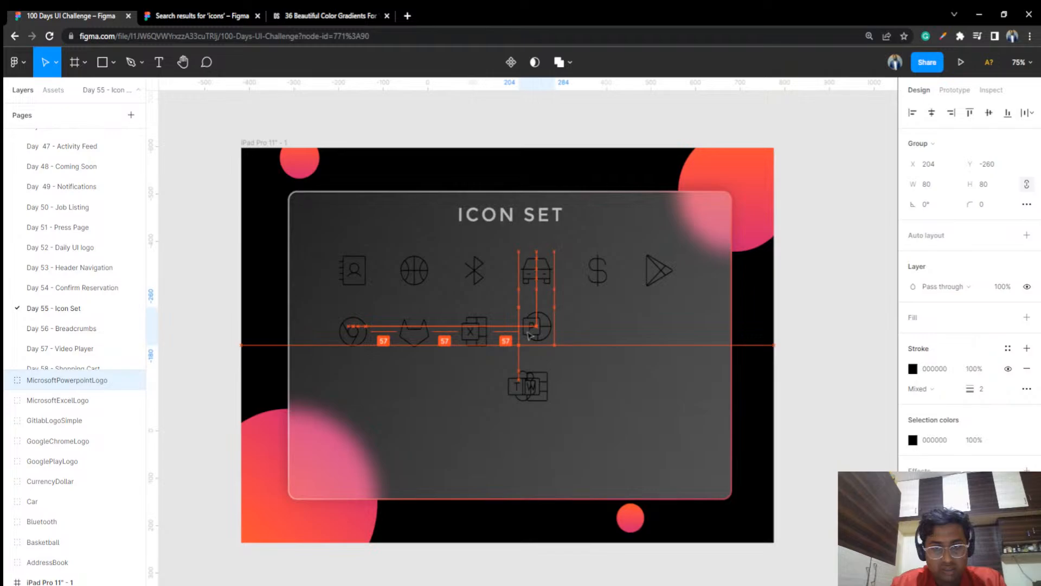
pyautogui.click(459, 312)
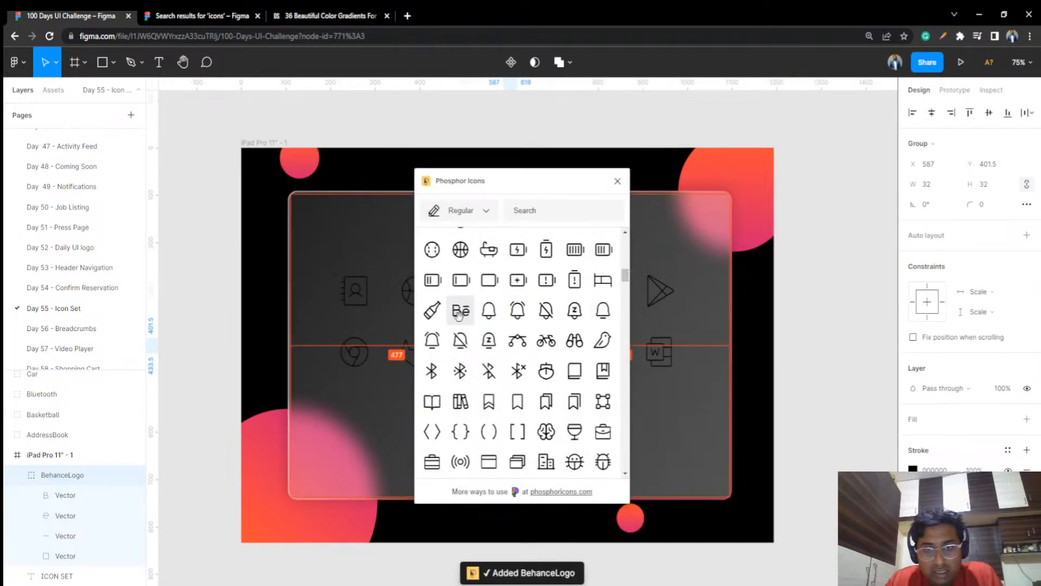